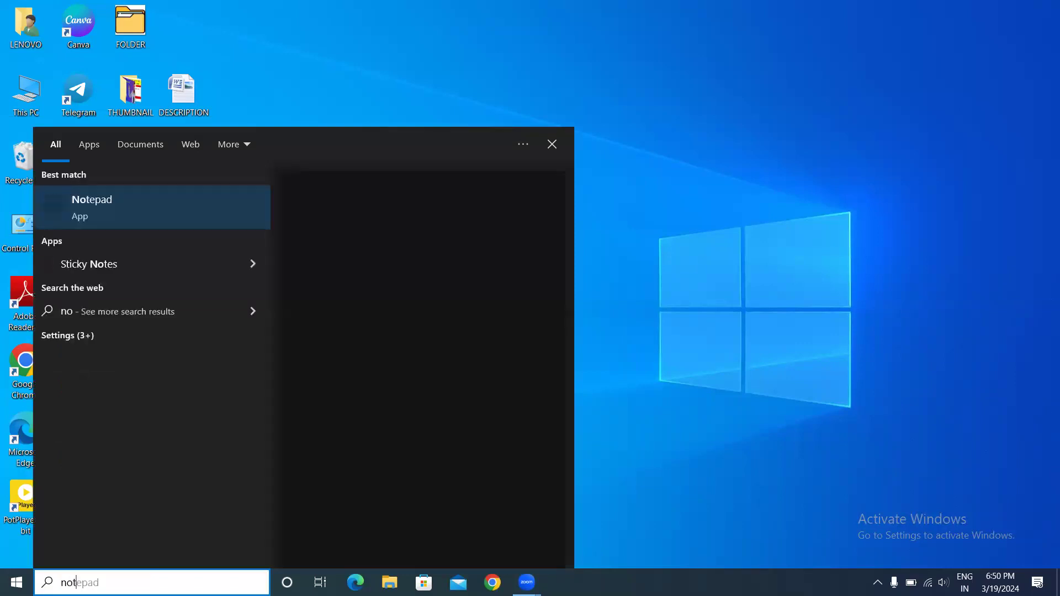
Open Notepad in a maximized window and enter the line "HI THIS IS" followed by the person's full name and a period.
text(ad)
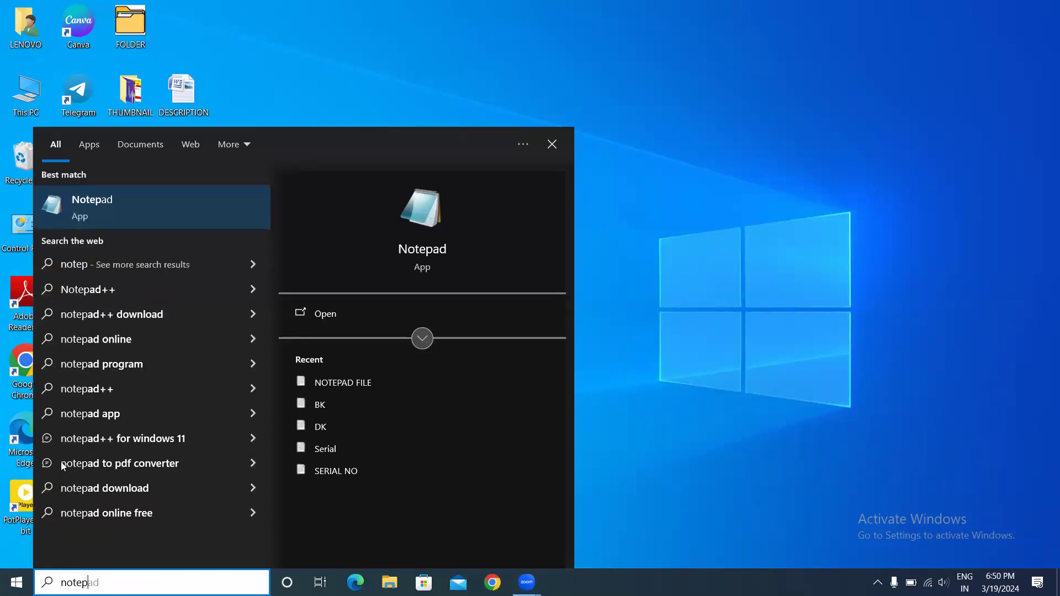
click(121, 199)
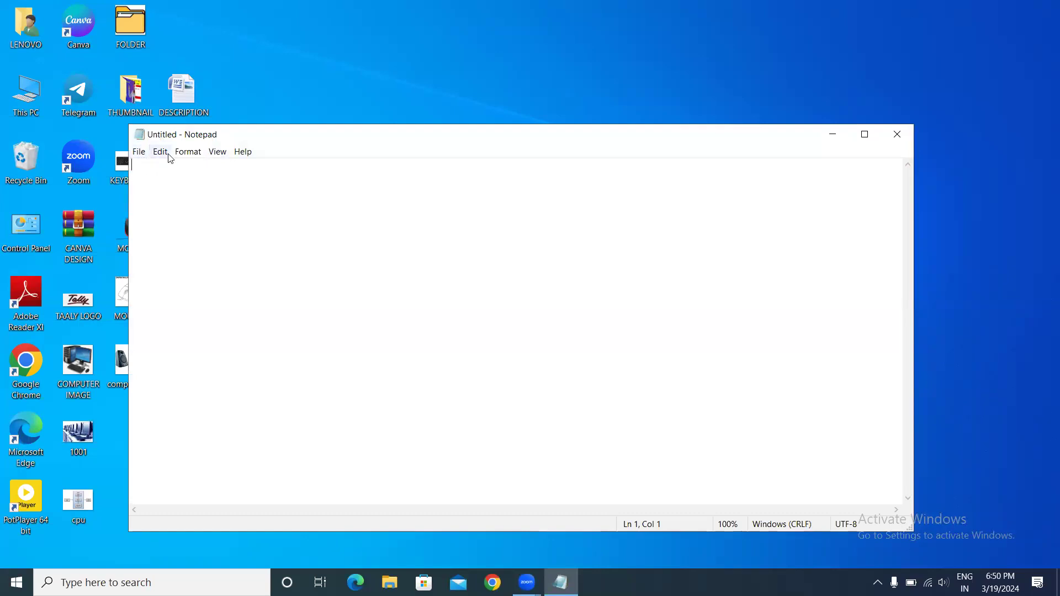
click(864, 135)
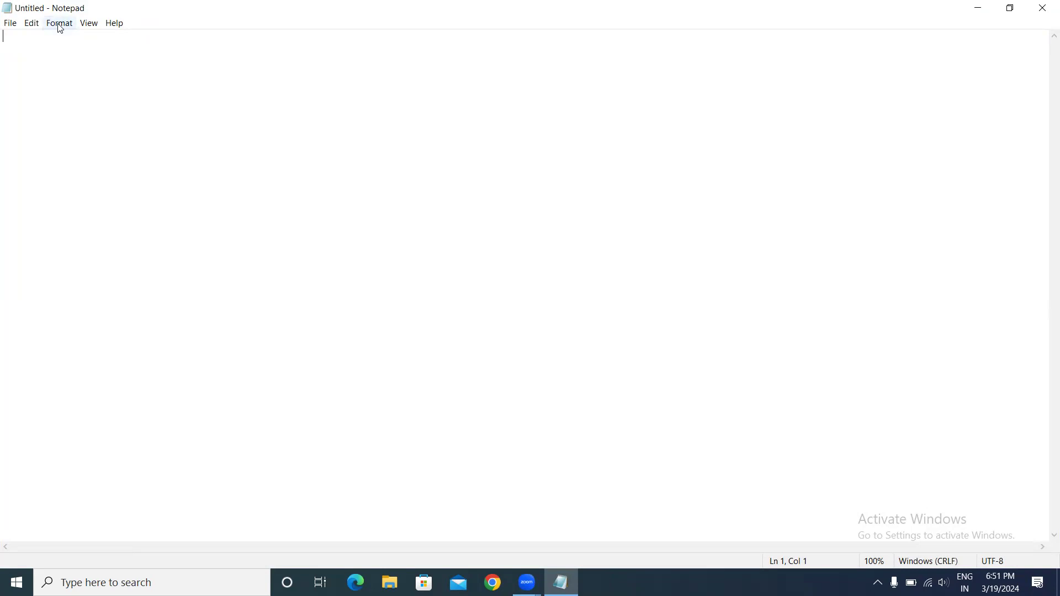
text(HI THIS IS BHAARGHAV SURYAVANSHI.)
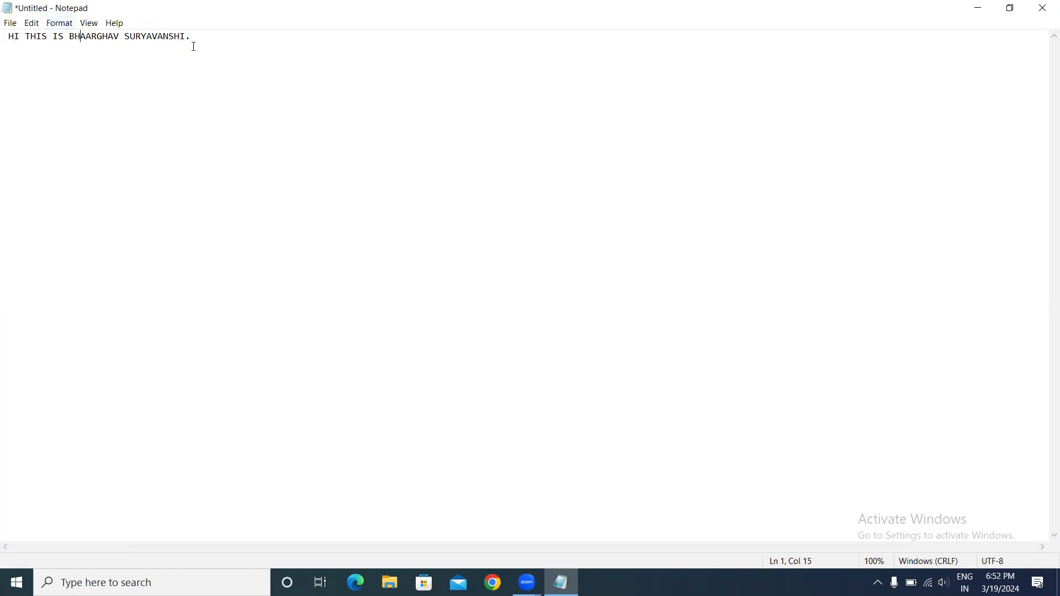
Change the text's font to Cooper in the Black style.
click(61, 24)
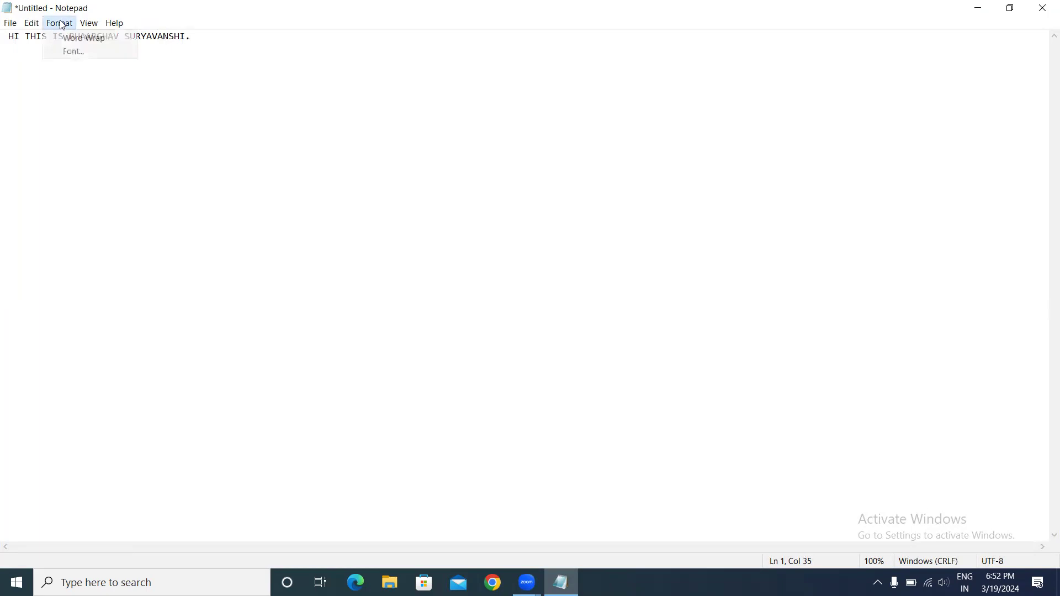
click(74, 52)
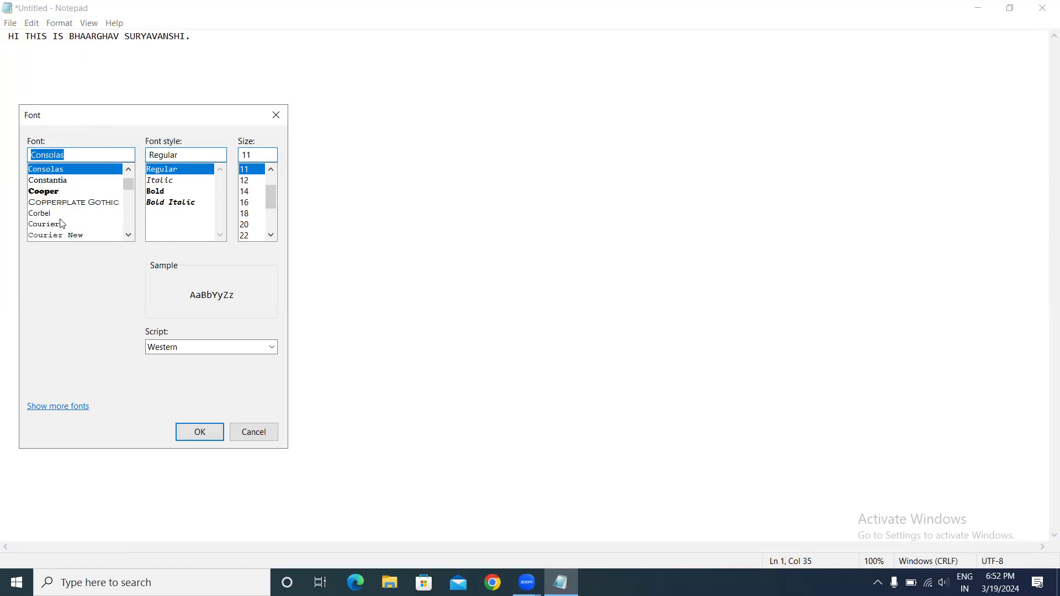
click(49, 193)
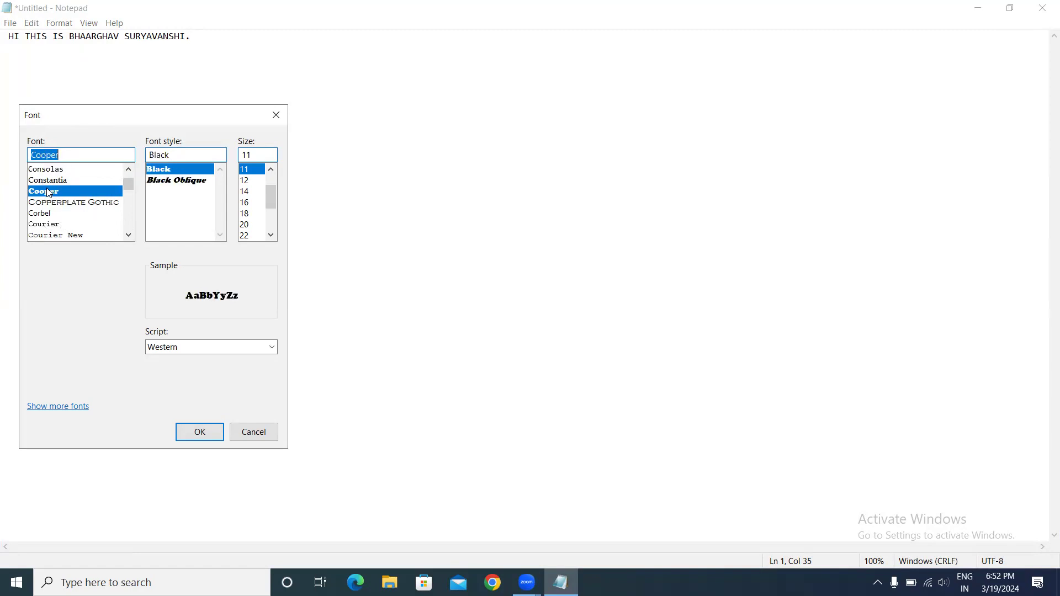
click(190, 433)
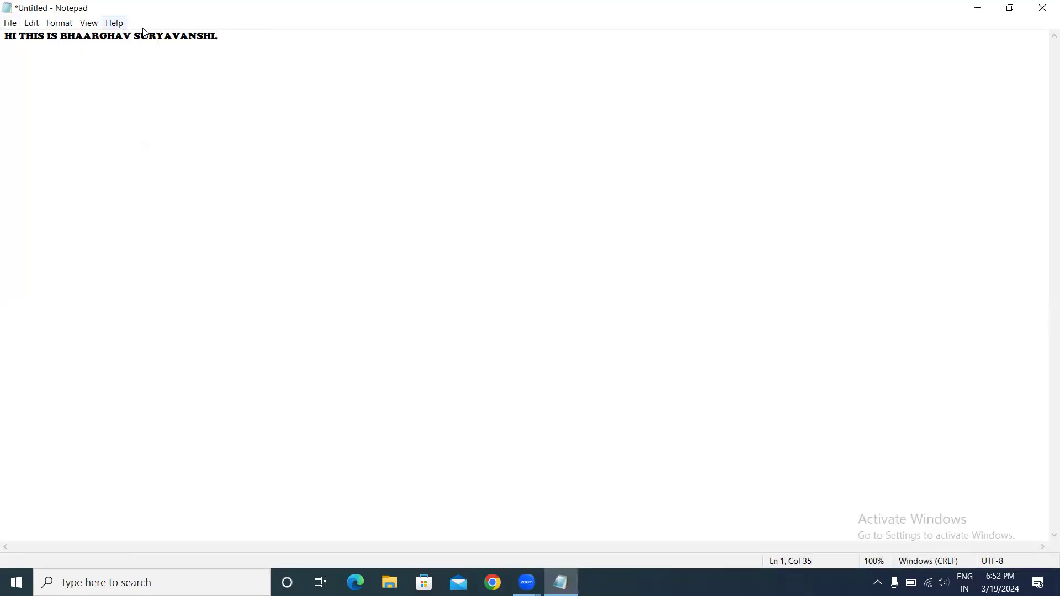
Reopen the font settings and choose the Arial Rounded MT font.
click(60, 23)
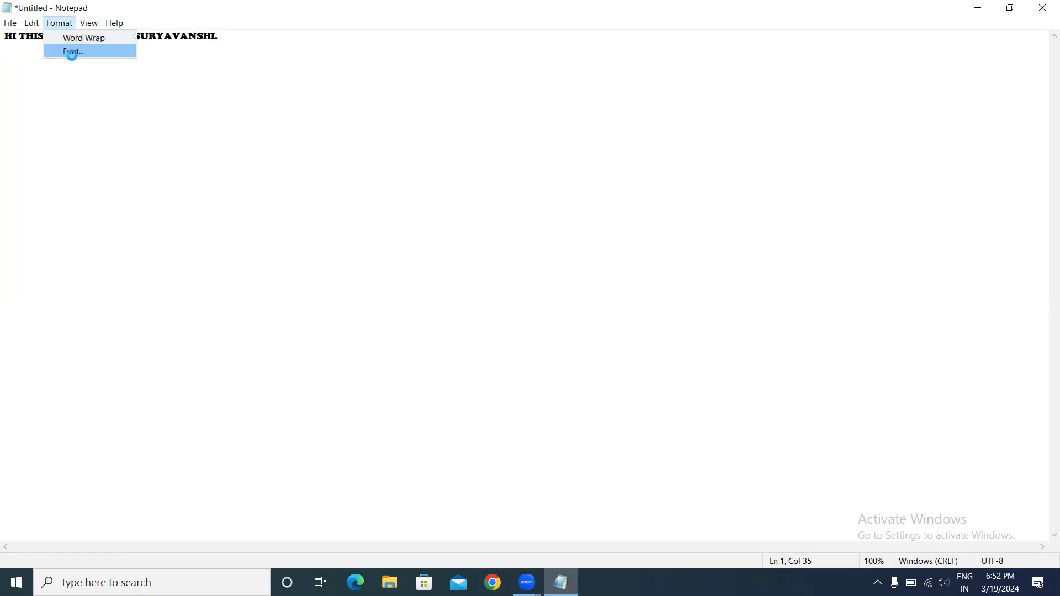
click(70, 54)
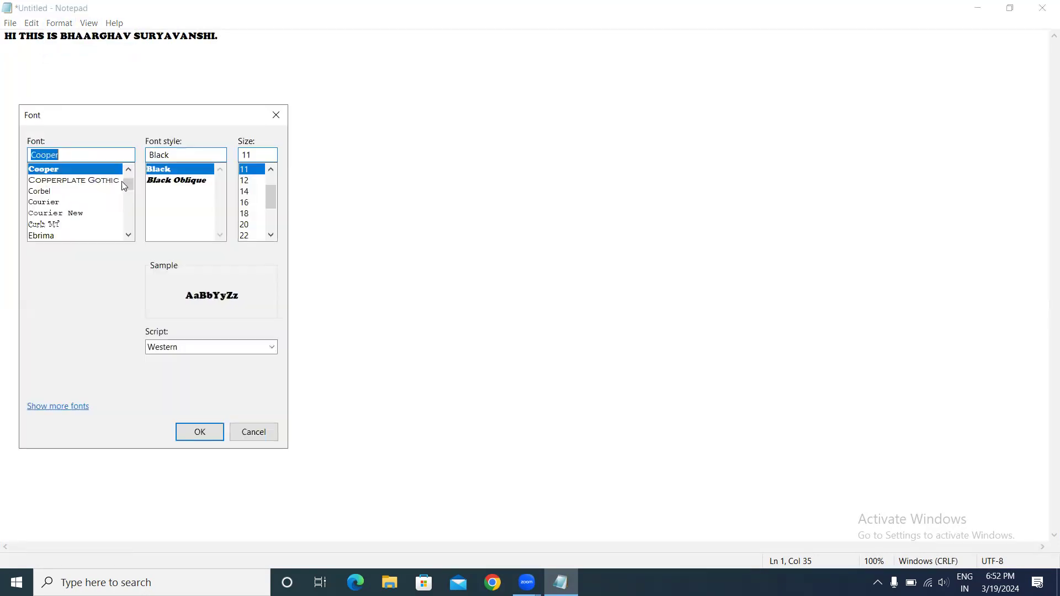
drag(128, 187, 130, 218)
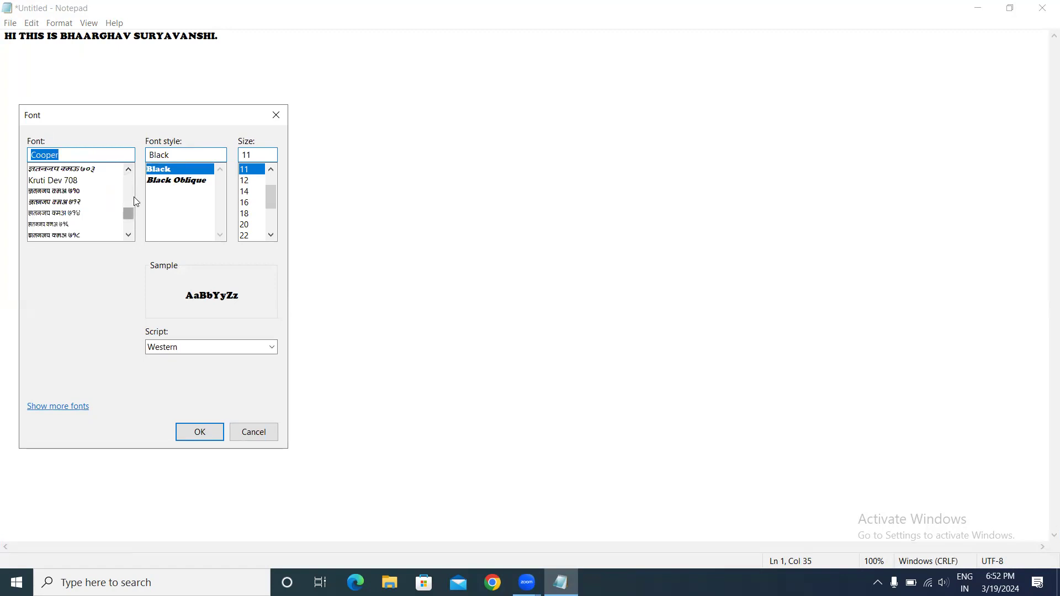
click(130, 232)
click(130, 232)
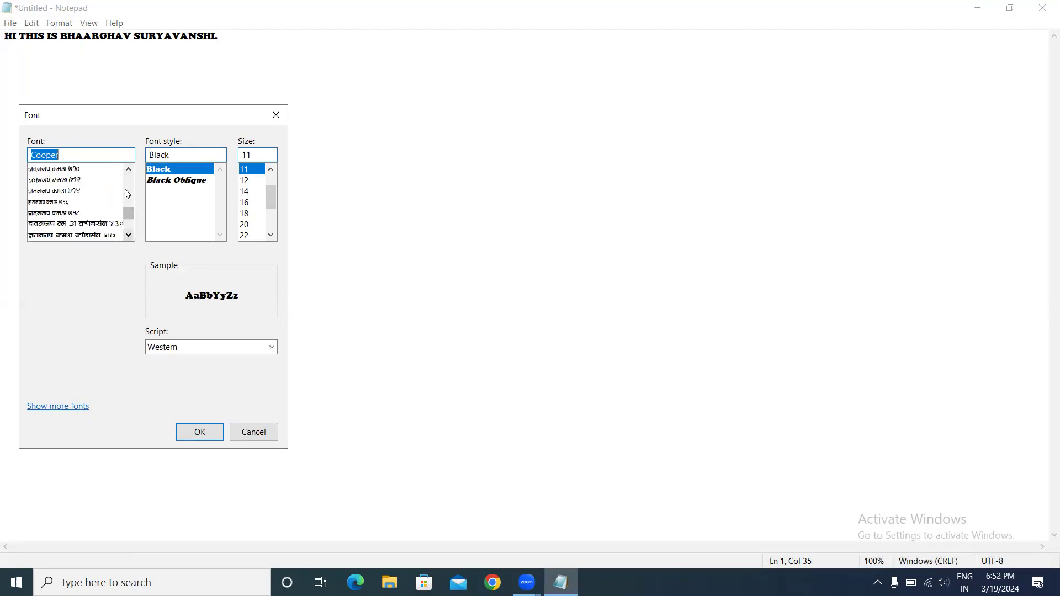
click(129, 170)
click(130, 169)
click(129, 170)
drag(131, 167, 128, 167)
scroll(133, 182, up, 5)
scroll(128, 206, up, 10)
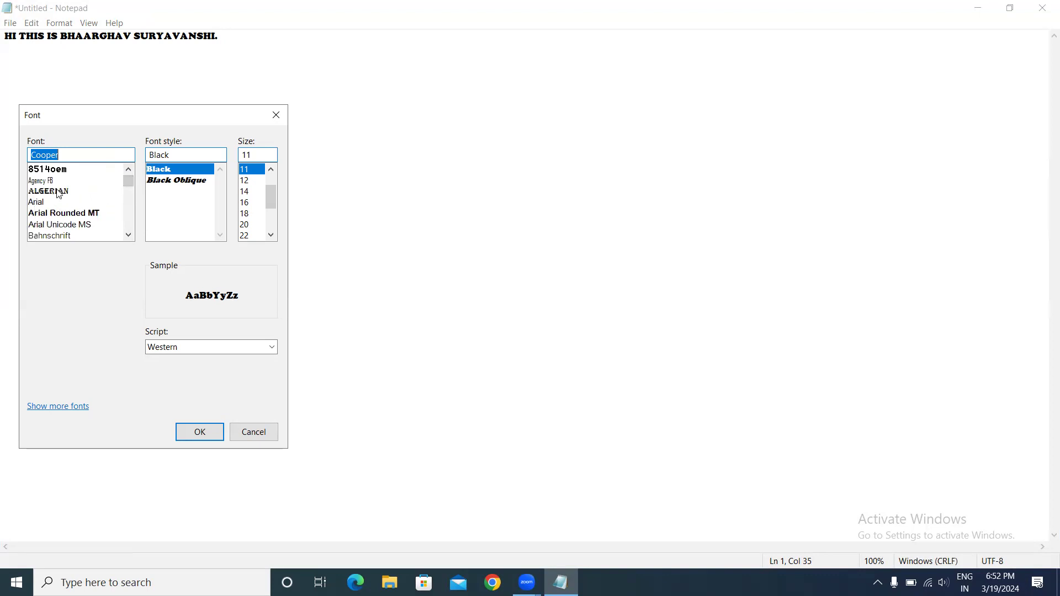
click(59, 216)
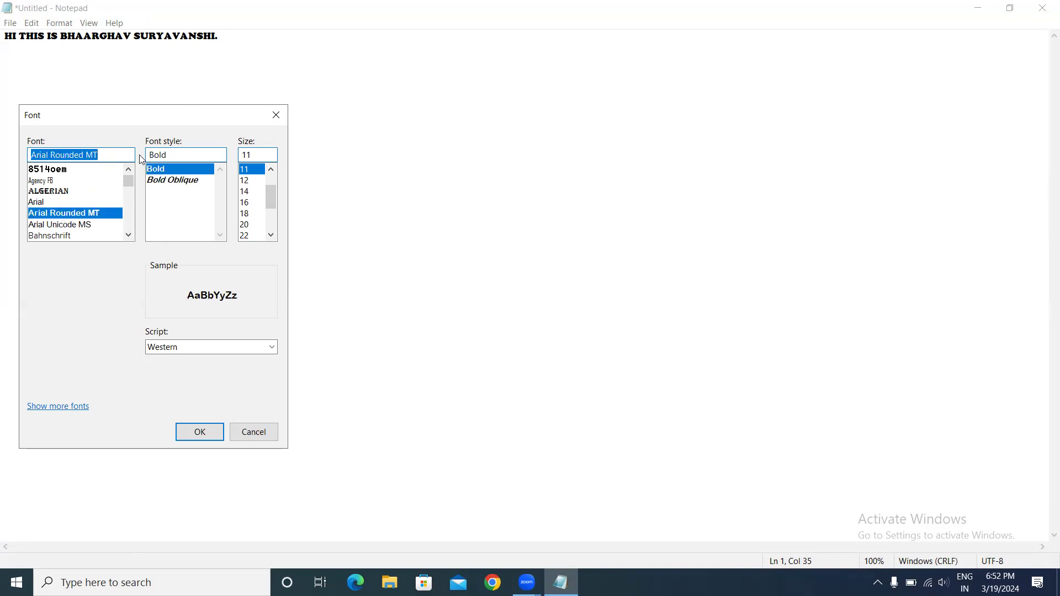
Set the font style to Bold Oblique and the size to 20, and apply the font settings.
click(179, 184)
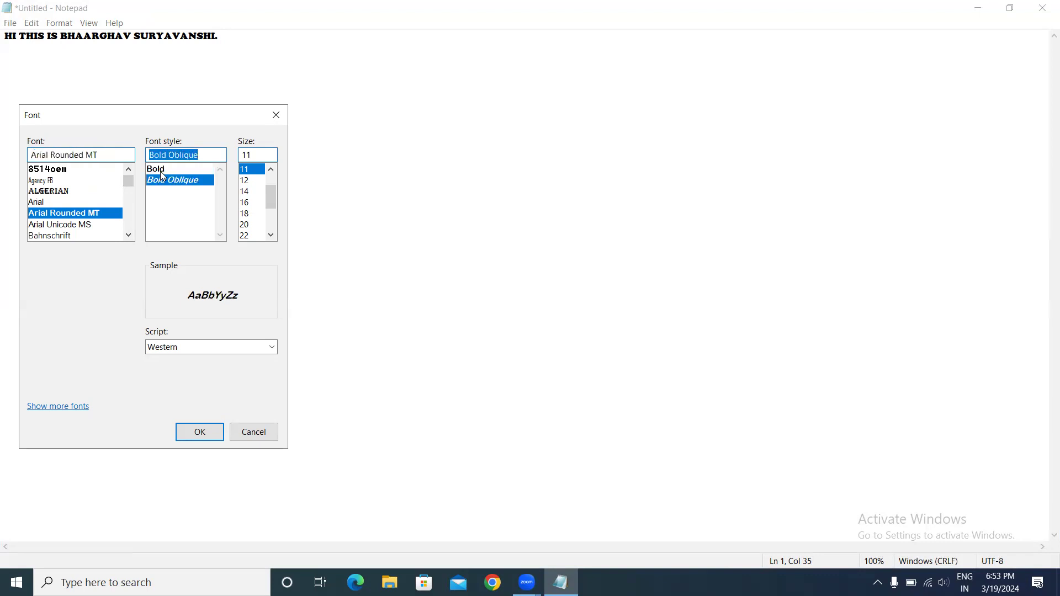
click(162, 176)
click(166, 184)
drag(271, 196, 271, 197)
click(249, 214)
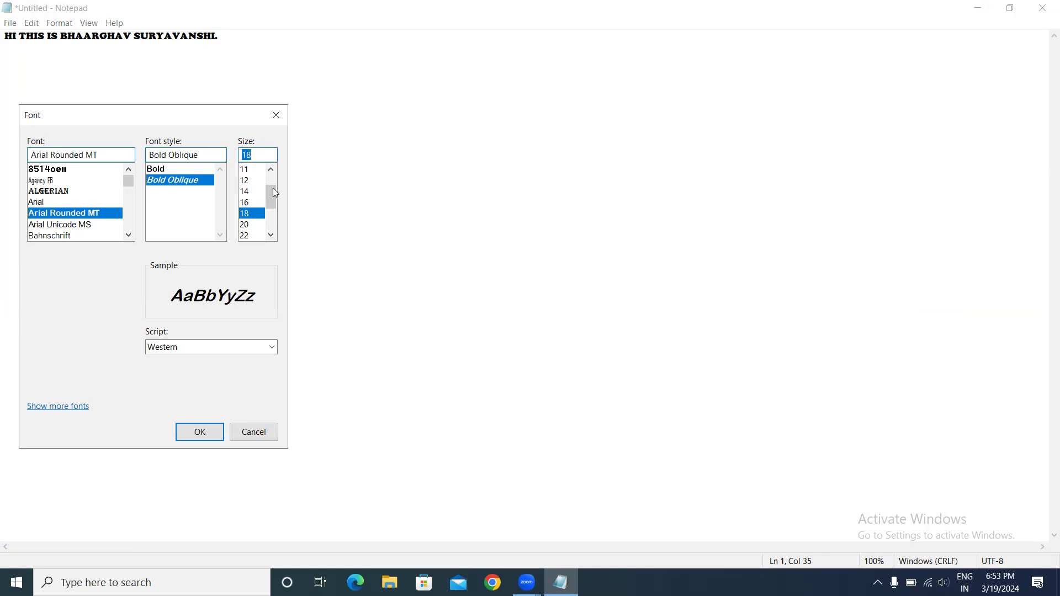
click(246, 203)
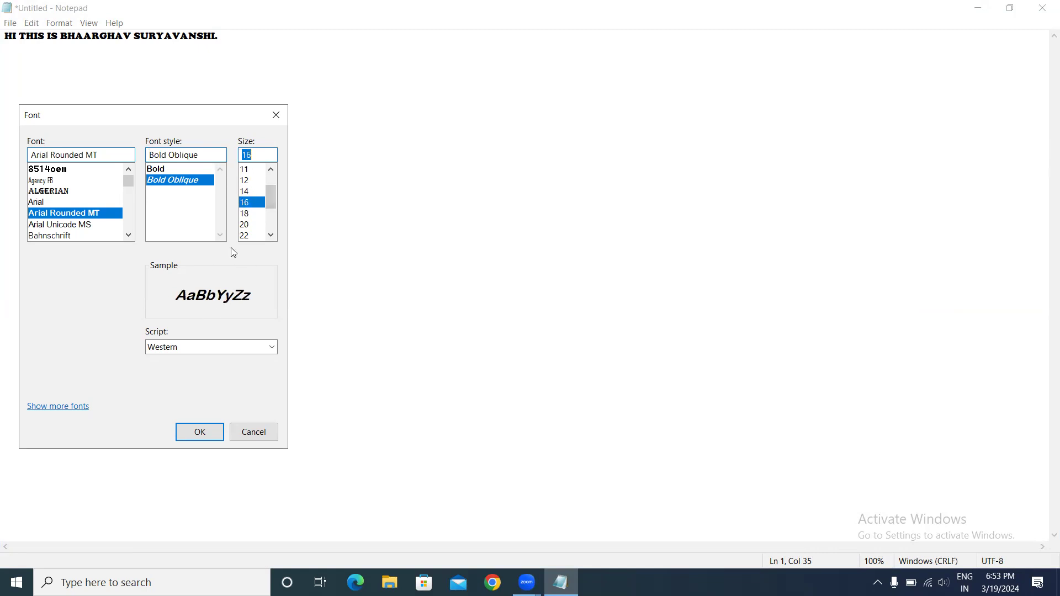
click(255, 215)
click(252, 225)
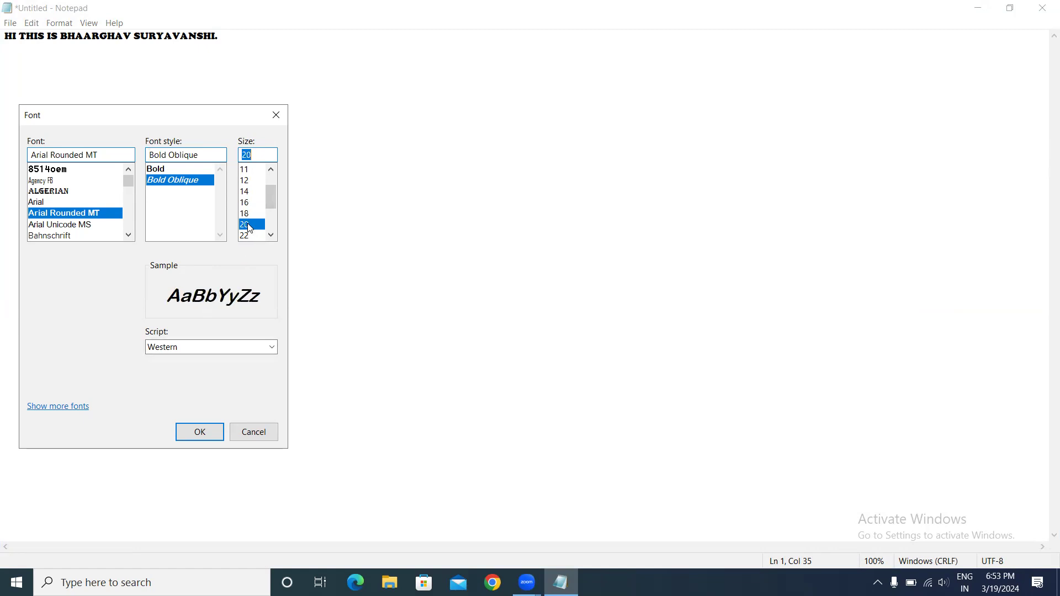
click(199, 428)
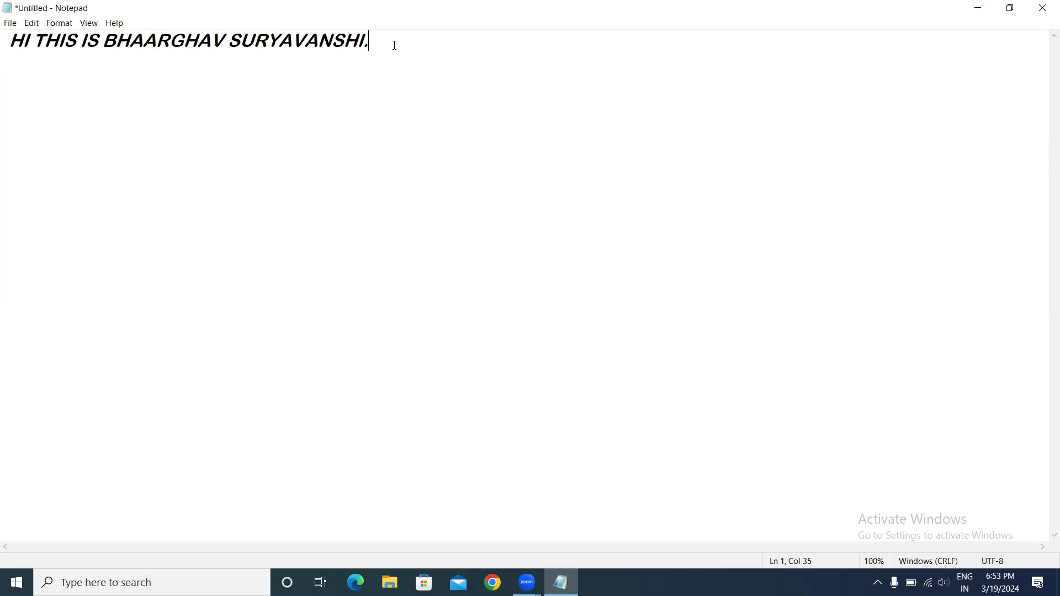
Change the font style of the text to Bold.
click(59, 22)
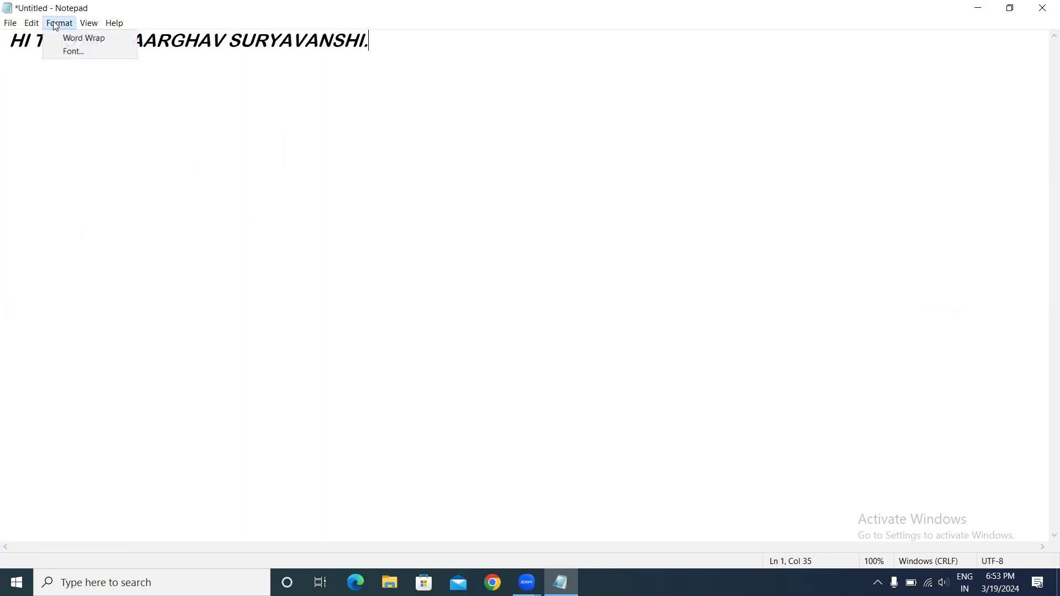
click(83, 53)
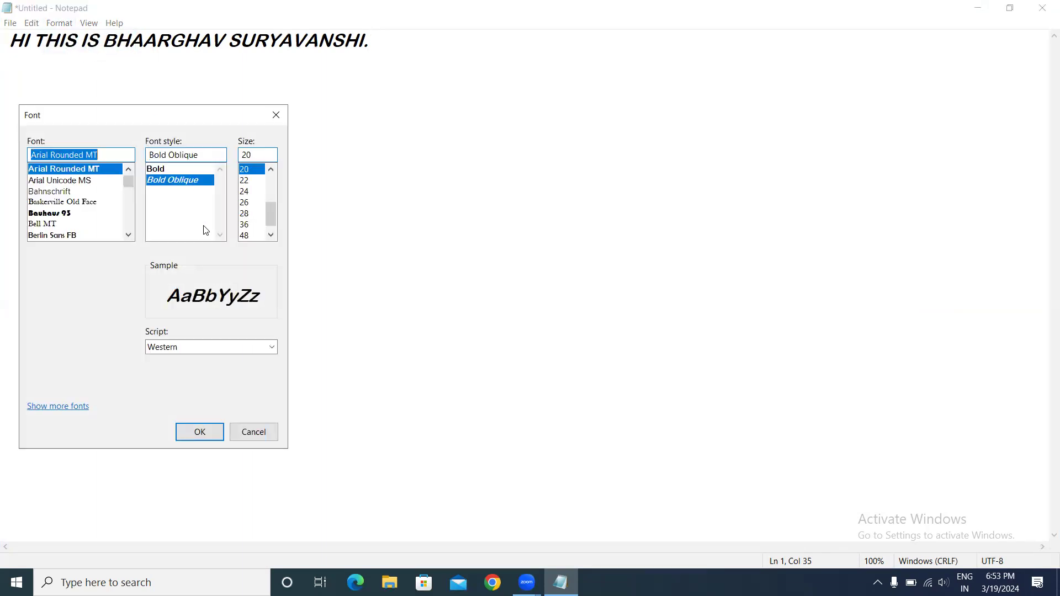
click(158, 174)
click(207, 434)
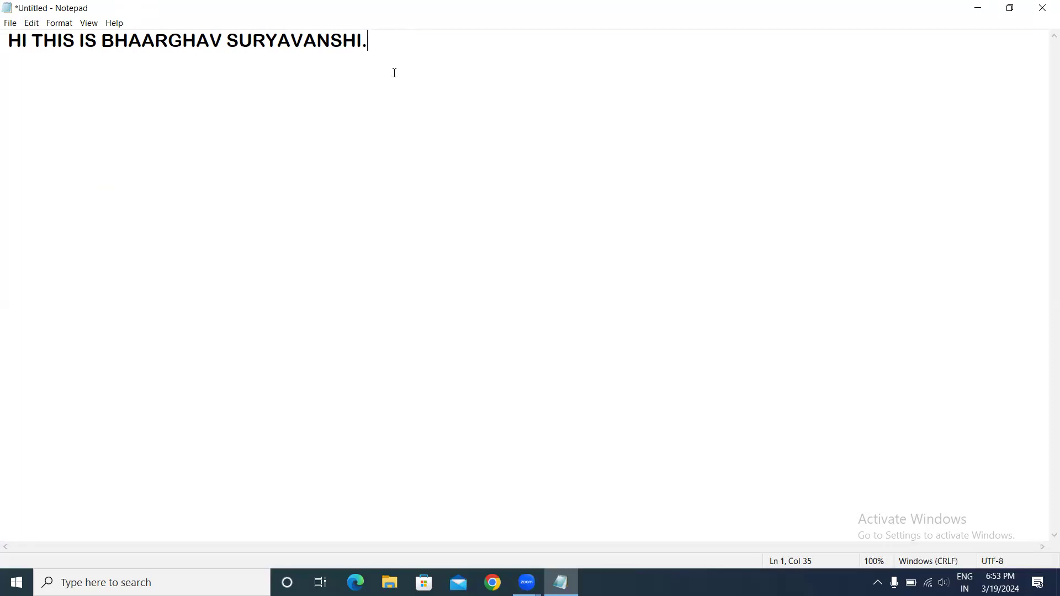
Copy the whole sentence and paste it nine times in a row at the end of the same line.
drag(9, 44, 410, 38)
right_click(408, 42)
click(445, 82)
click(401, 45)
key(ctrl+v)
key(ctrl+v)
key(ctrl+v)
key(ctrl+v)
key(ctrl+v)
key(ctrl+v)
key(ctrl+v)
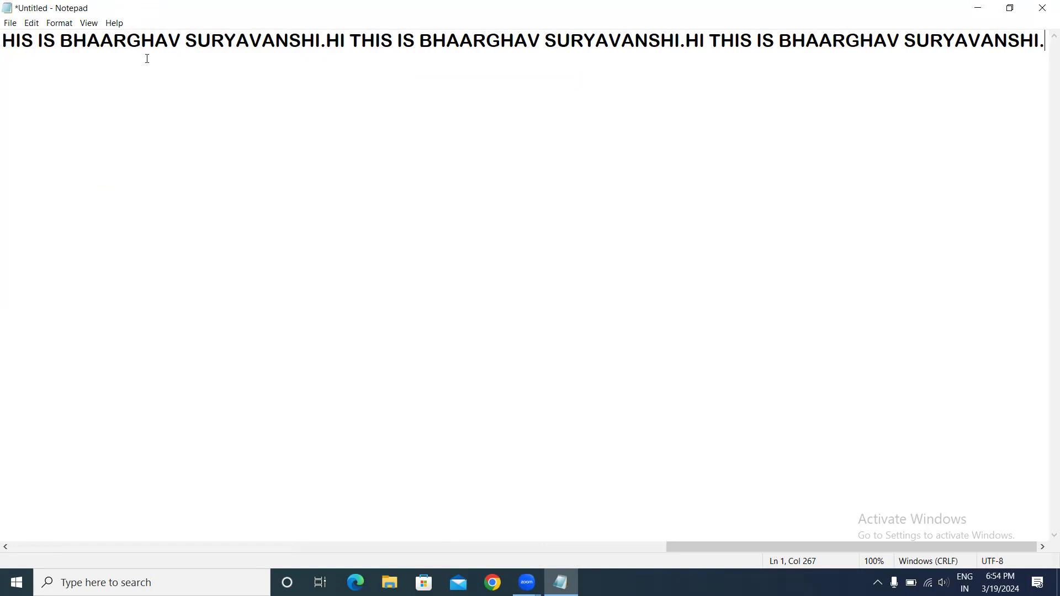
key(ctrl+v)
key(ctrl+v)
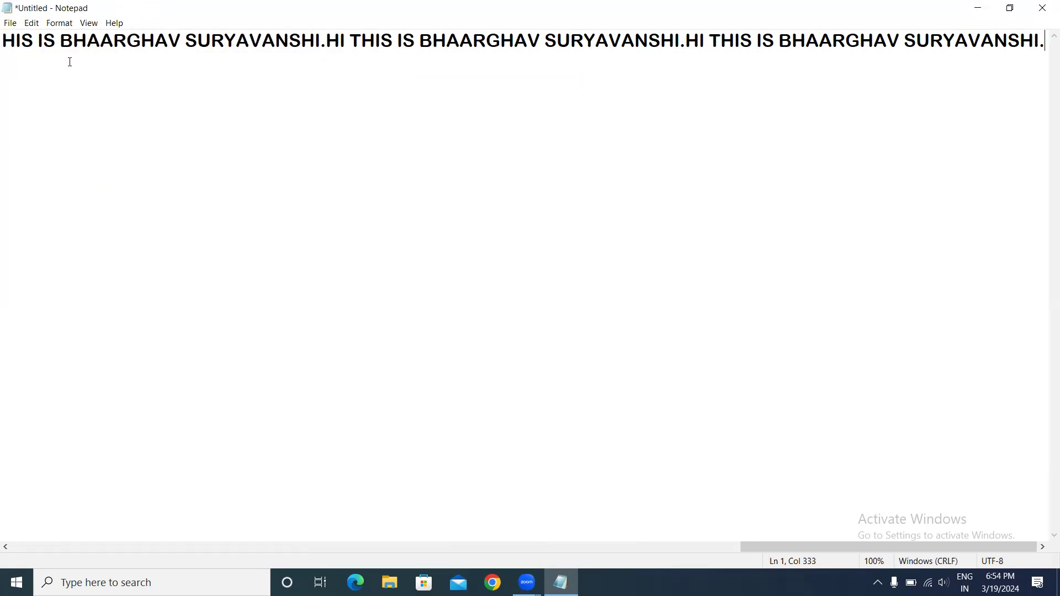
Turn on Word Wrap for the long line and place the cursor at the end of the text.
click(59, 25)
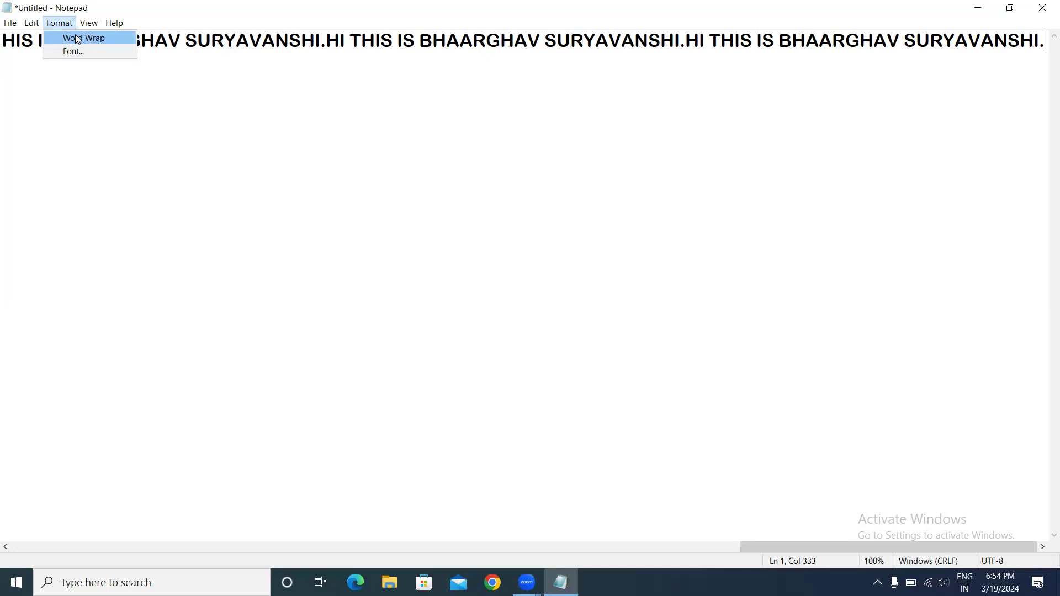
click(71, 39)
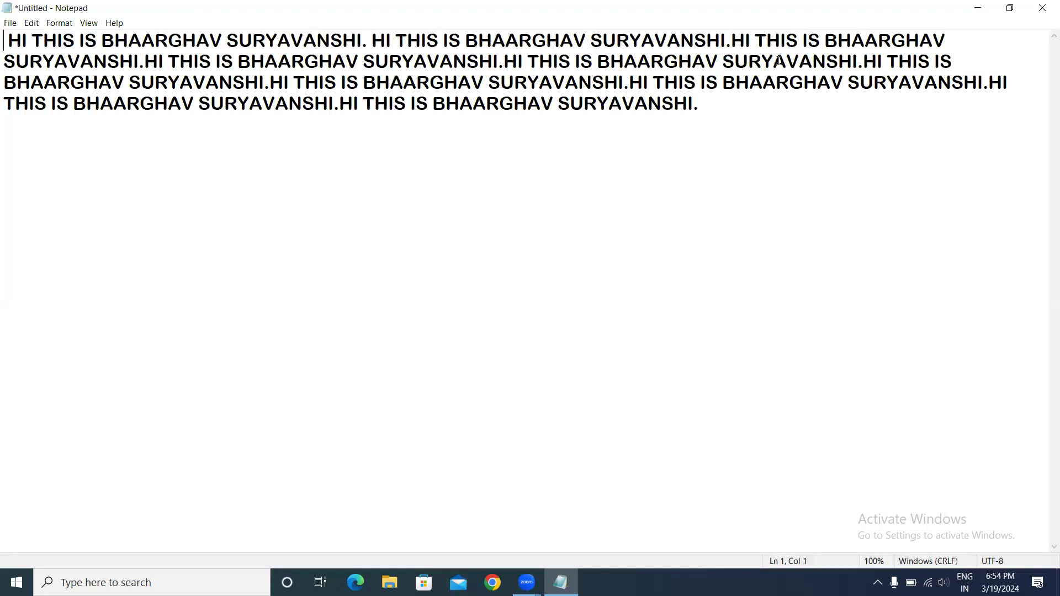
click(708, 107)
click(59, 22)
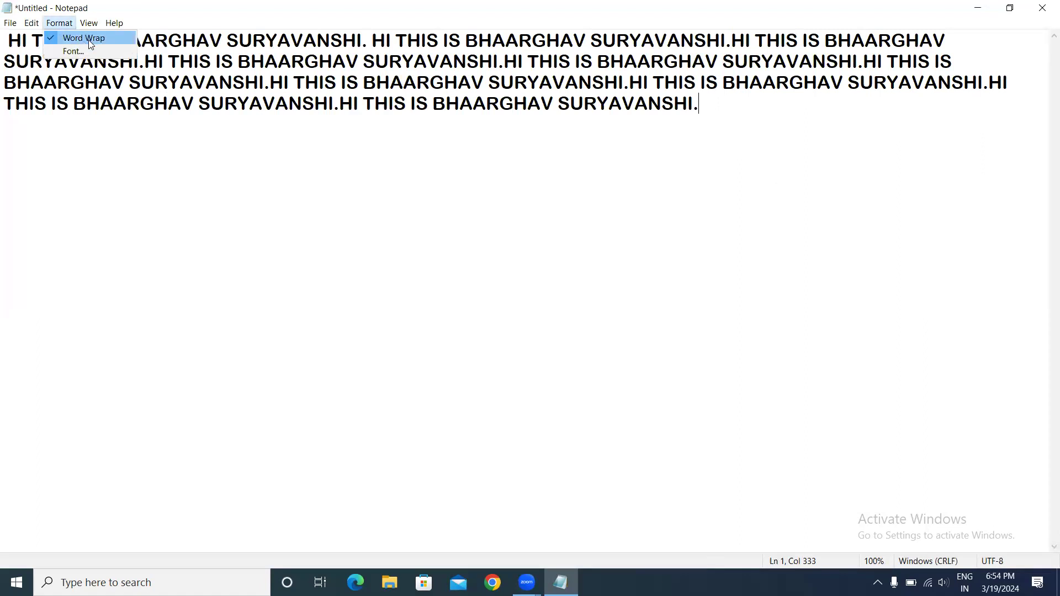
click(225, 103)
click(720, 108)
click(32, 24)
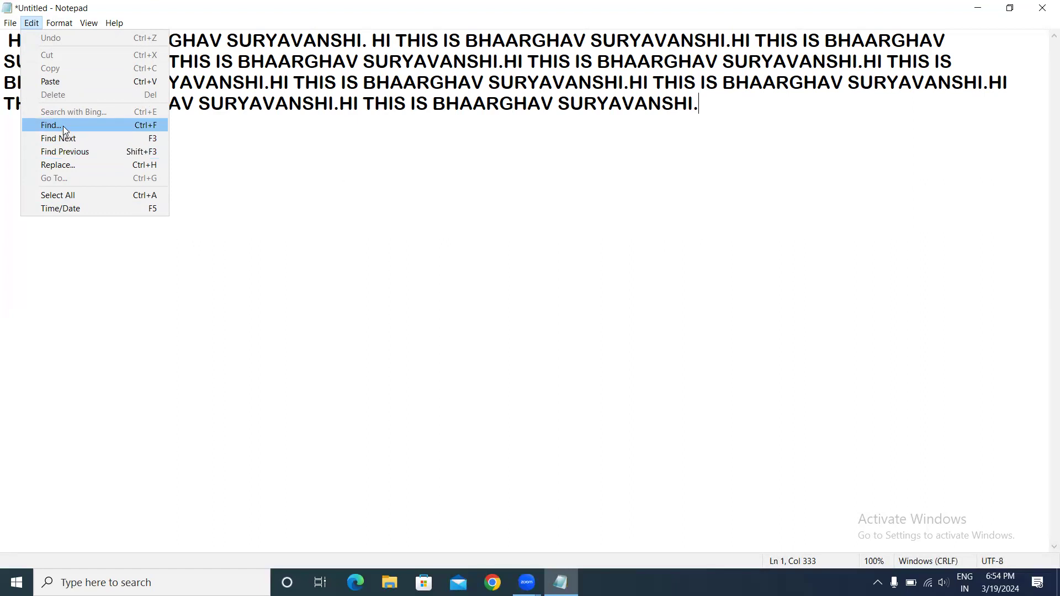
click(305, 234)
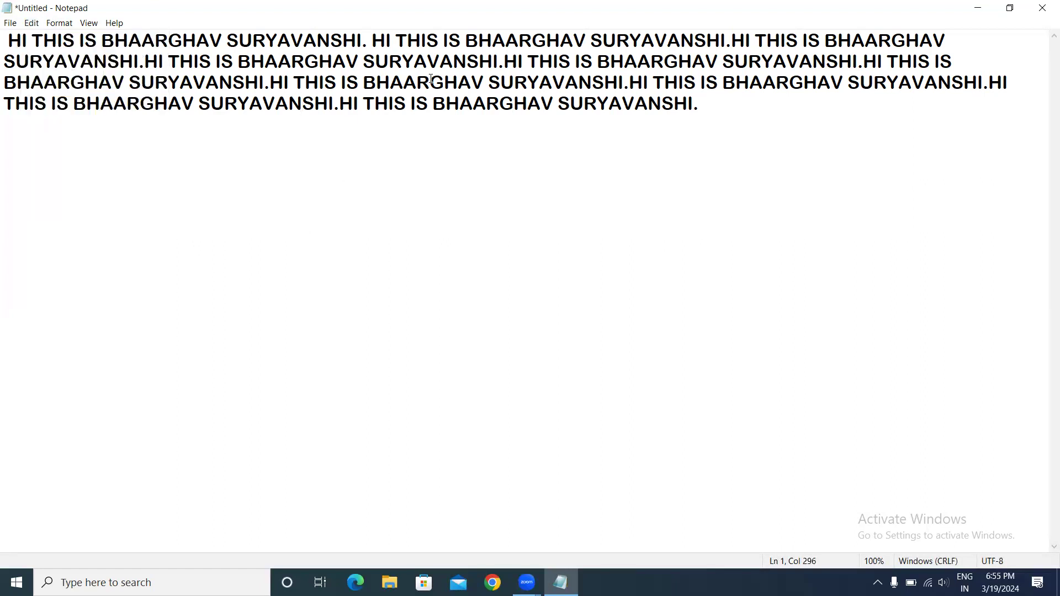
Search downward for "THIS" with Find, starting from the end of the text, and dismiss the message.
click(716, 108)
click(33, 24)
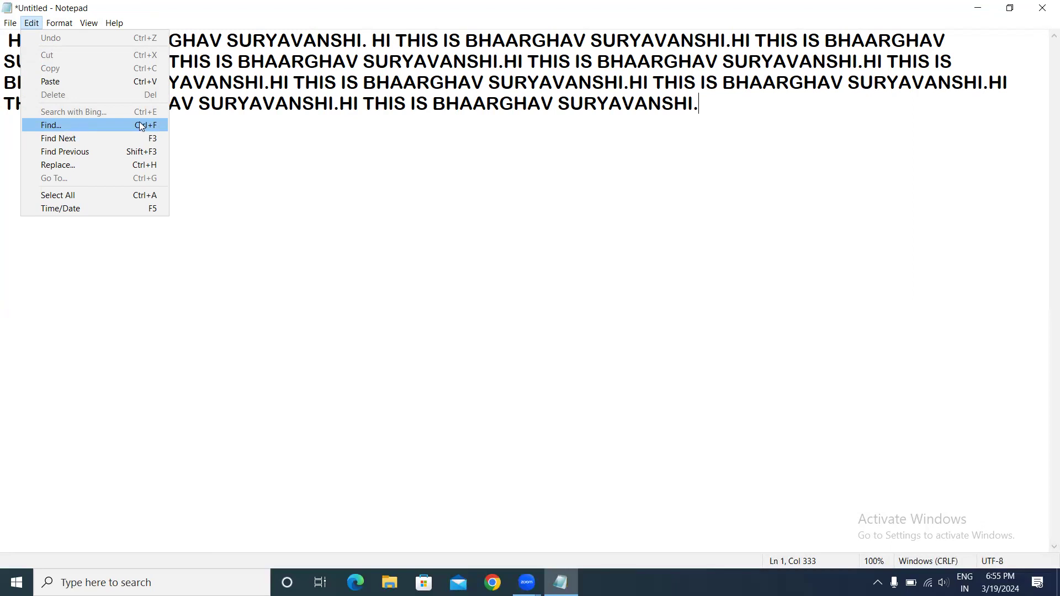
click(67, 128)
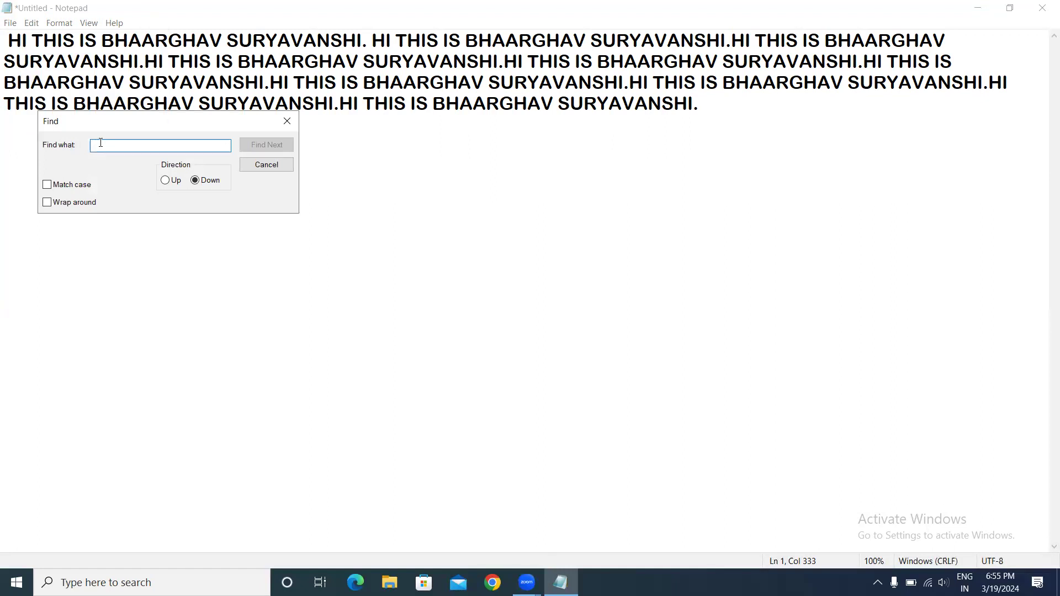
text(THIS)
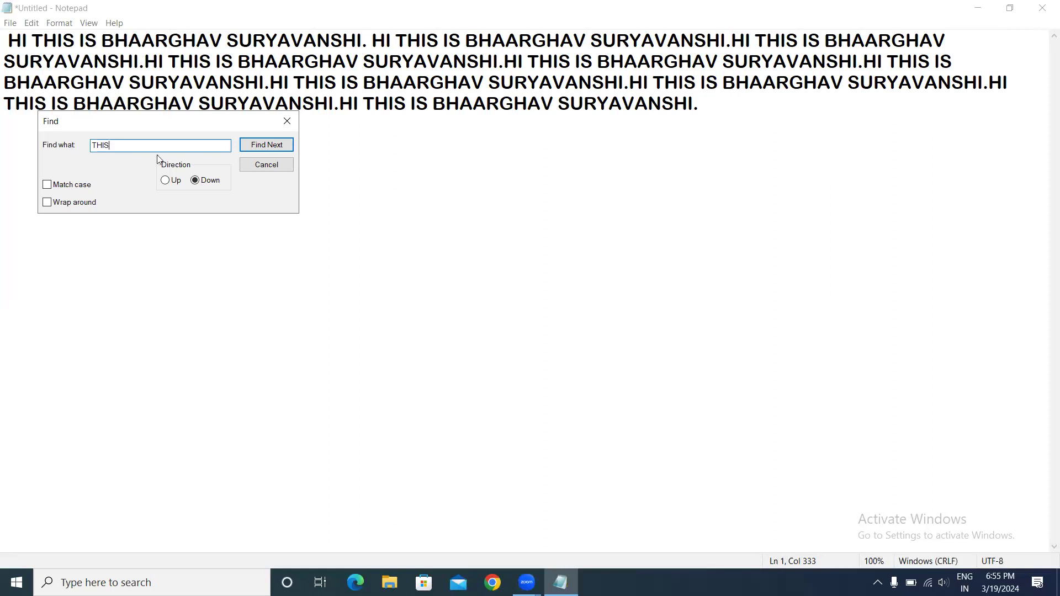
click(254, 145)
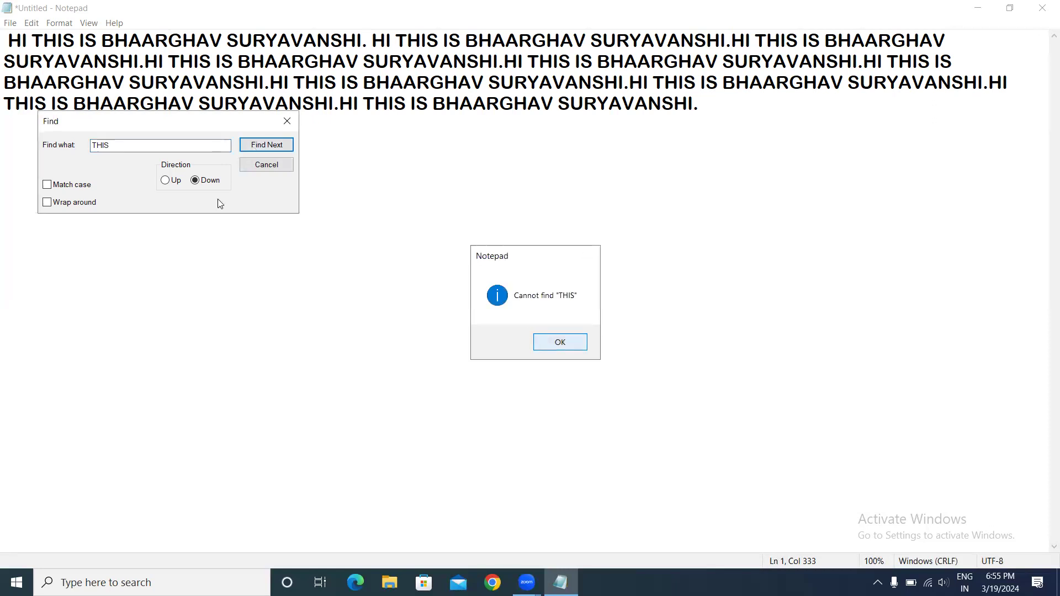
key(Return)
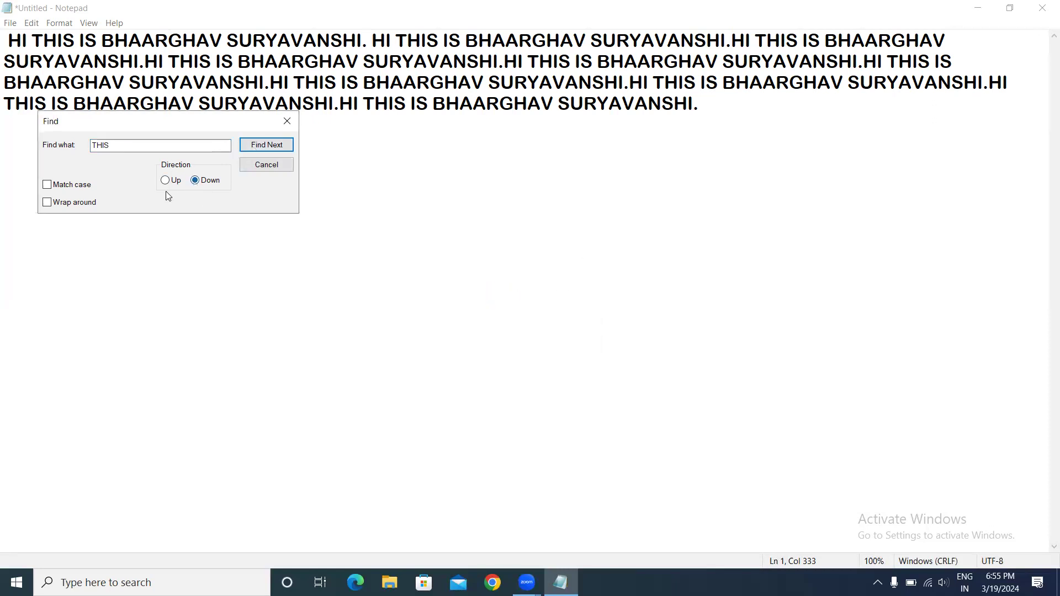